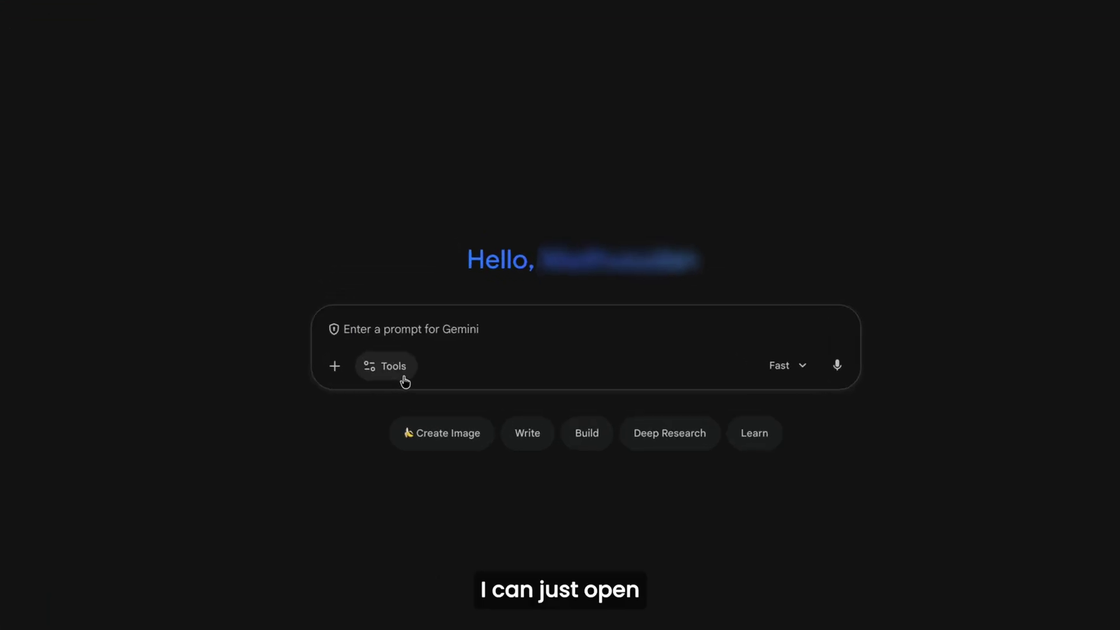
Ask Gemini for a section-by-section, conversion-focused SaaS landing page structure.
{"action": "type", "text": "Give me a clean, modern website structure for a SaaS landing page. Keep it simple, conversion-focused."}
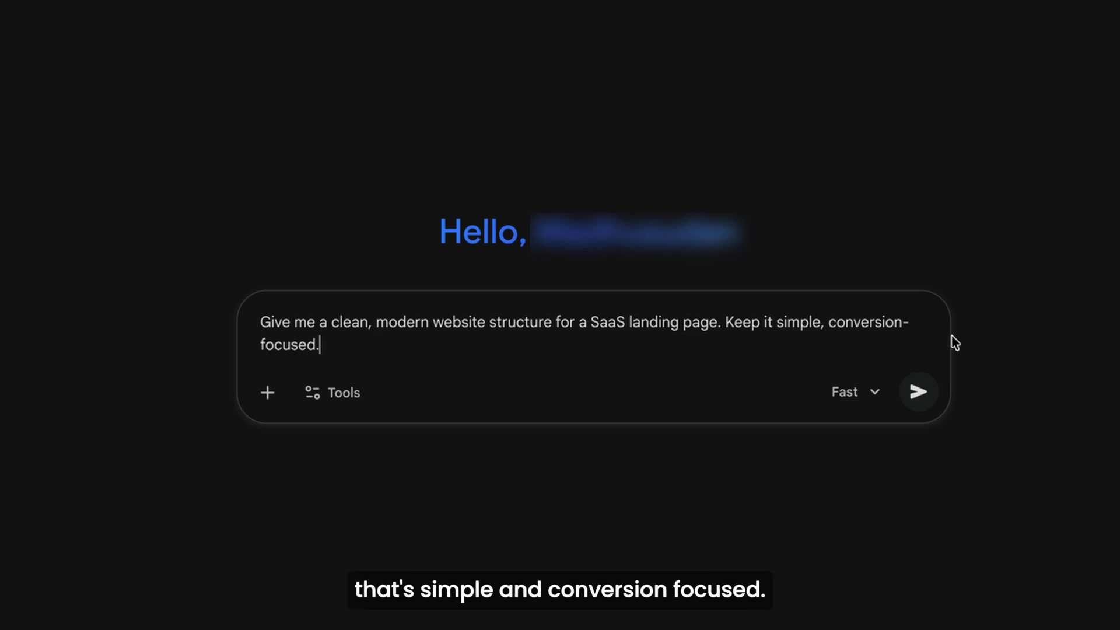
{"action": "left_click", "coordinate": [919, 392]}
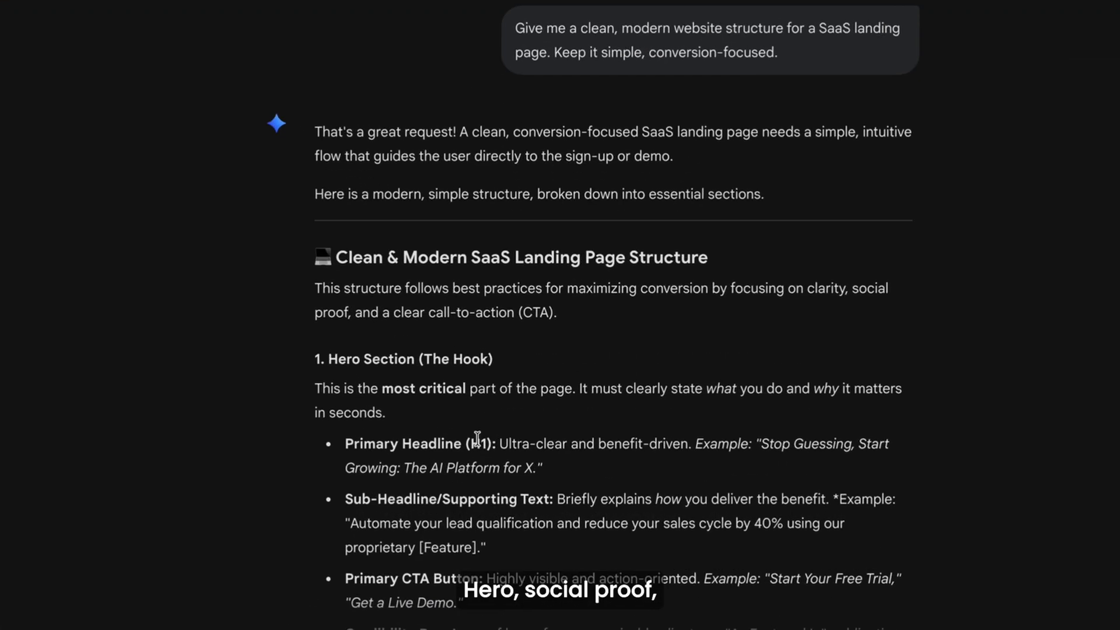
{"action": "scroll", "coordinate": [477, 437], "scroll_direction": "down", "scroll_amount": 3}
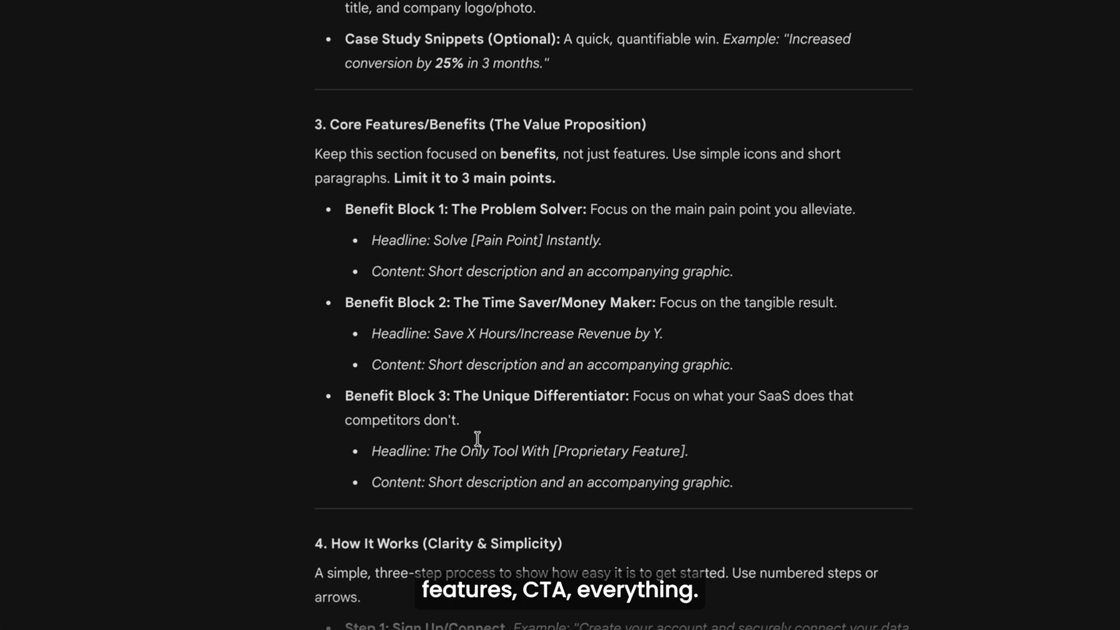
{"action": "scroll", "coordinate": [478, 437], "scroll_direction": "down", "scroll_amount": 6}
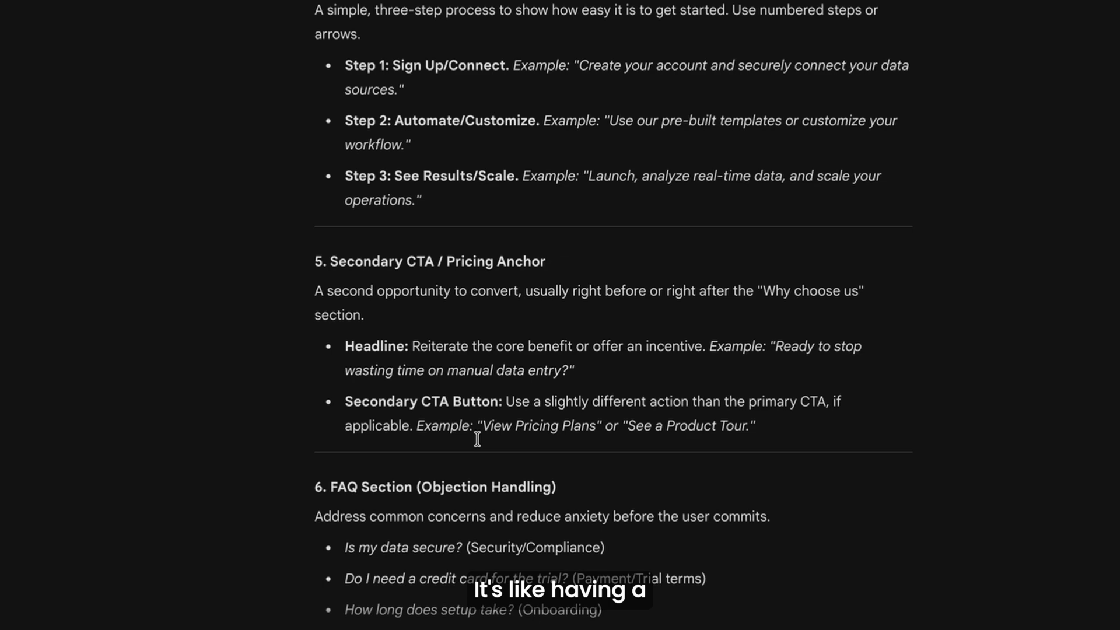
{"action": "scroll", "coordinate": [478, 437], "scroll_direction": "down", "scroll_amount": 8}
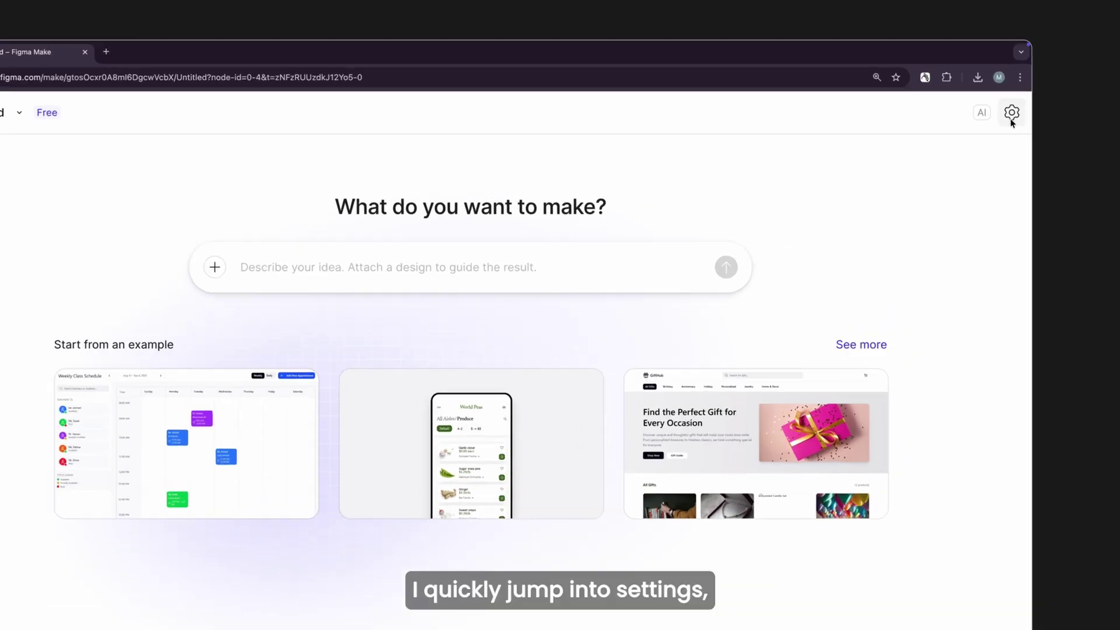
Turn on Gemini 3 Pro under Experimental models, then return to the start page.
{"action": "left_click", "coordinate": [1030, 103]}
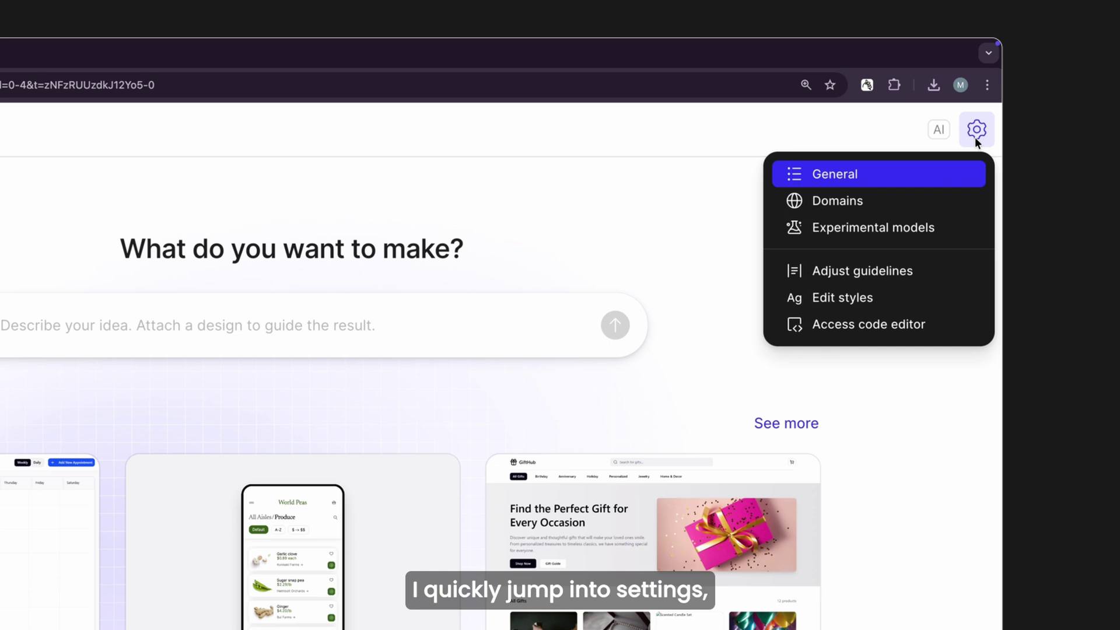
{"action": "left_click", "coordinate": [874, 226]}
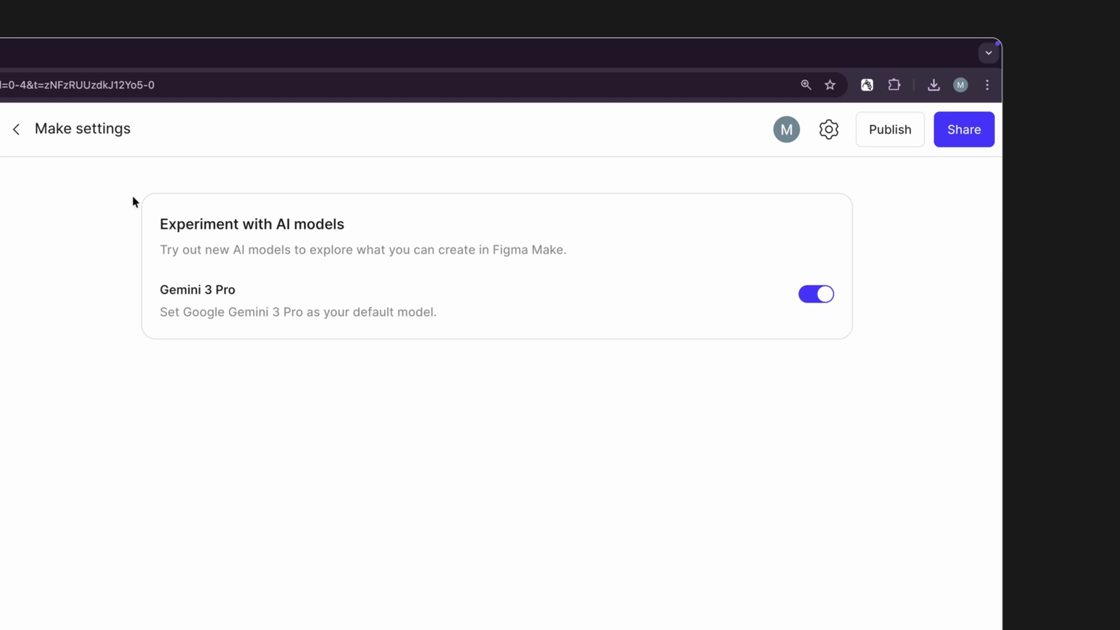
{"action": "left_click", "coordinate": [16, 128]}
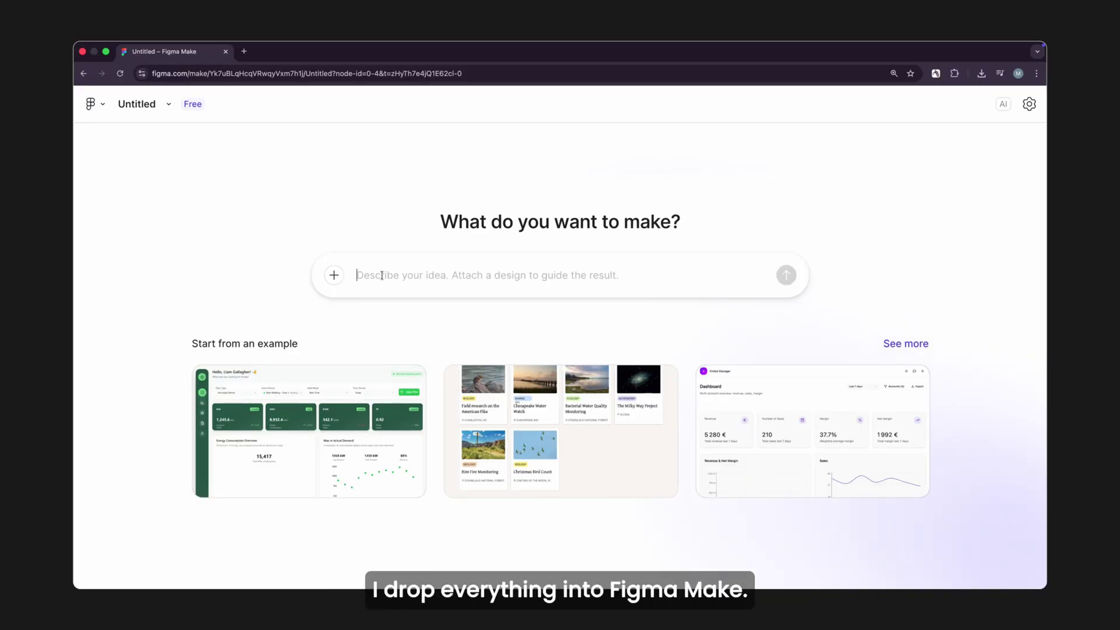
Submit the full FinanceFlow design spec to Figma Make to build the site.
{"action": "key", "text": "super+v"}
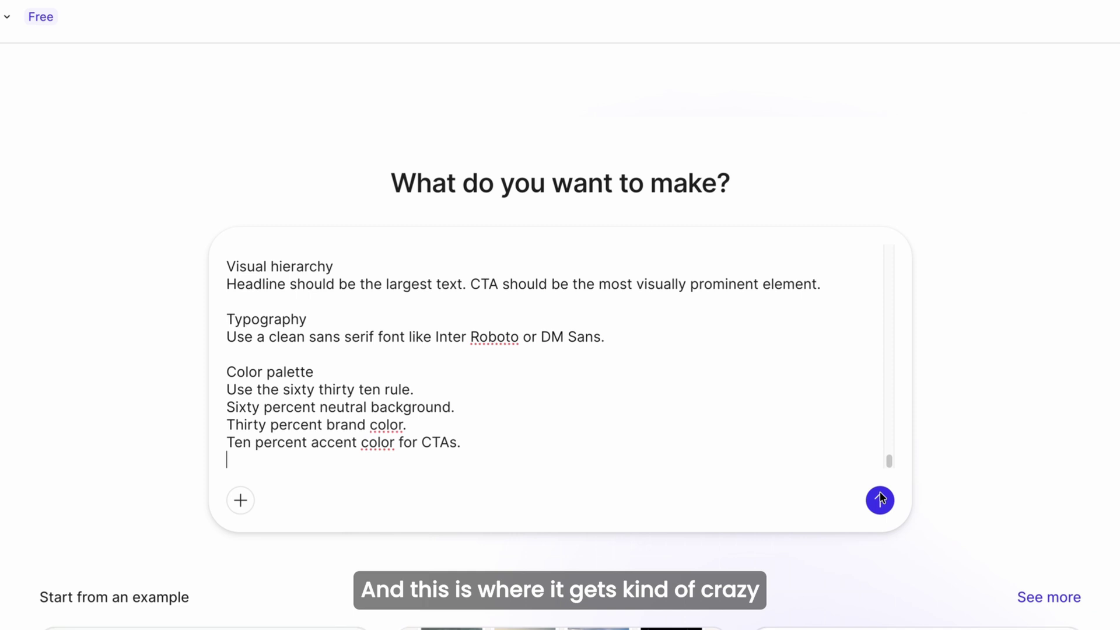
{"action": "left_click", "coordinate": [880, 499]}
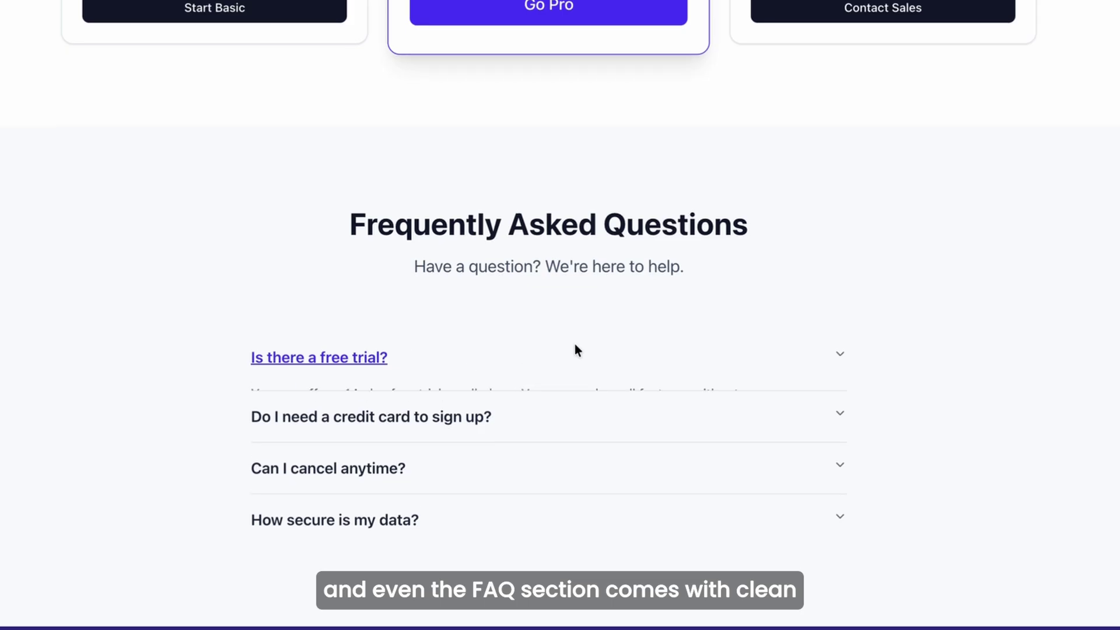
Expand the free trial and credit card FAQ answers to test them.
{"action": "left_click", "coordinate": [576, 350]}
{"action": "left_click", "coordinate": [597, 411]}
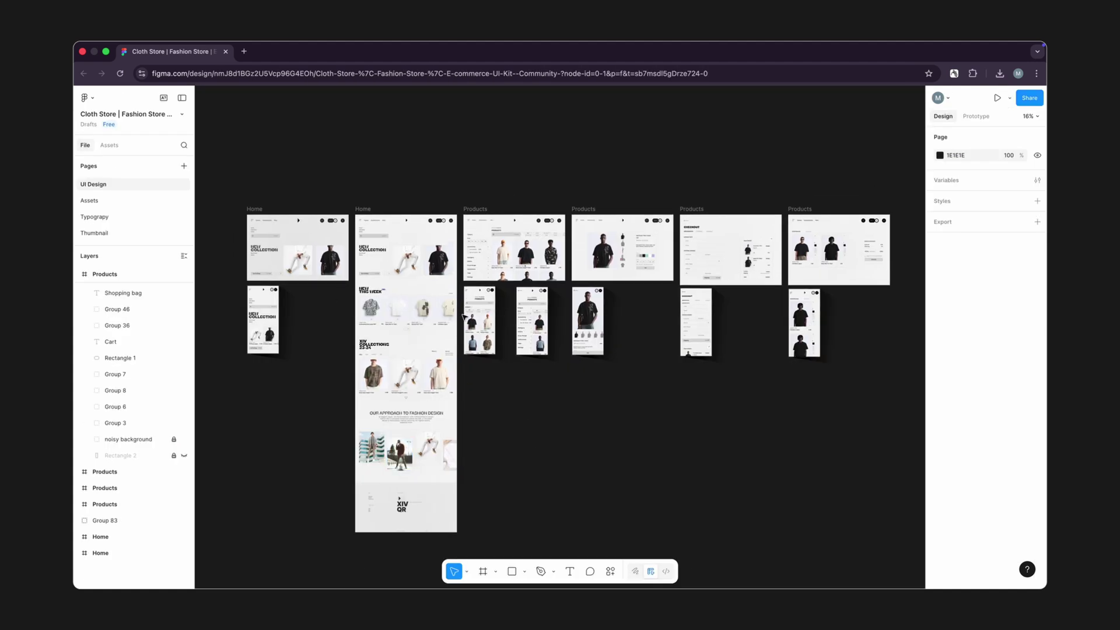
{"action": "scroll", "coordinate": [779, 267], "scroll_direction": "up", "scroll_amount": 5}
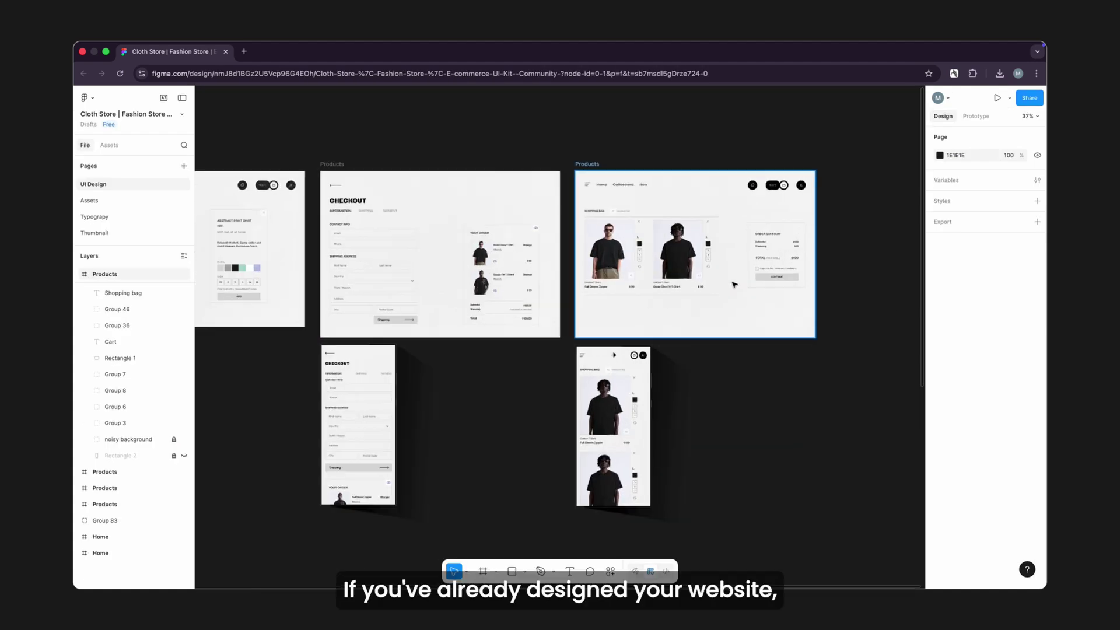
Send the Products shopping-bag frame to Figma Make.
{"action": "left_click", "coordinate": [435, 180]}
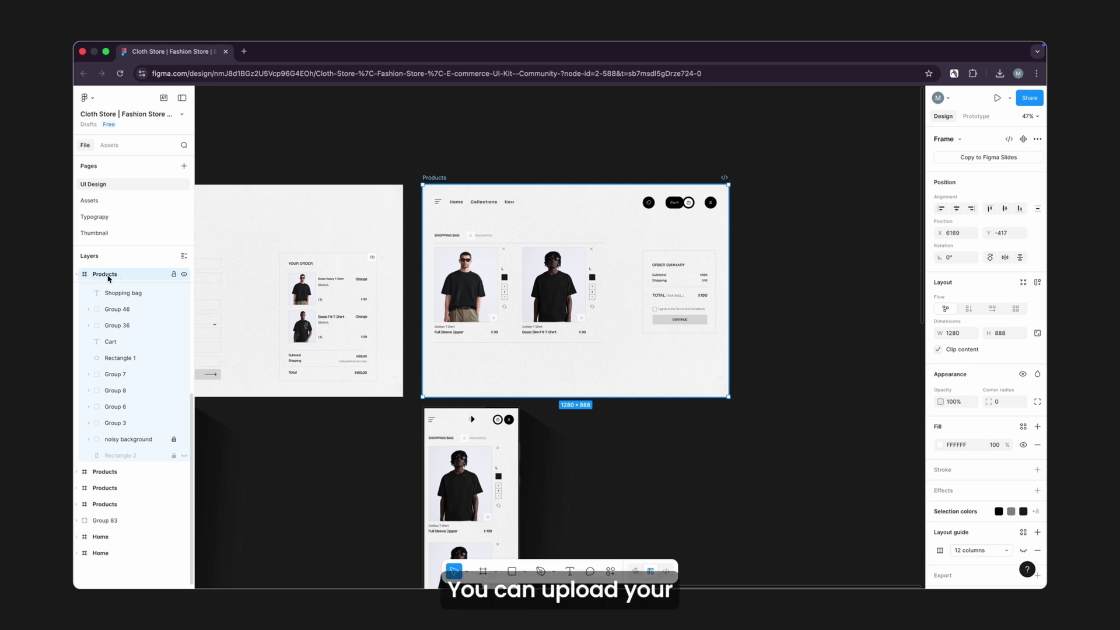
{"action": "right_click", "coordinate": [108, 278]}
{"action": "left_click", "coordinate": [226, 104]}
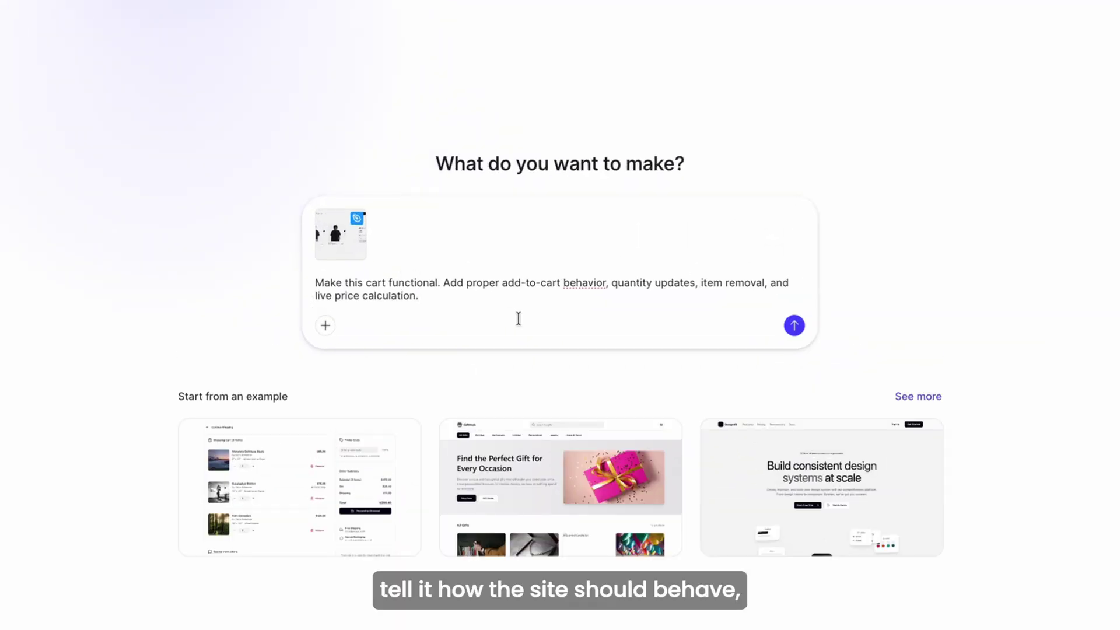
Request working cart functionality, then remove the first T-shirt from the cart.
{"action": "left_click", "coordinate": [794, 326]}
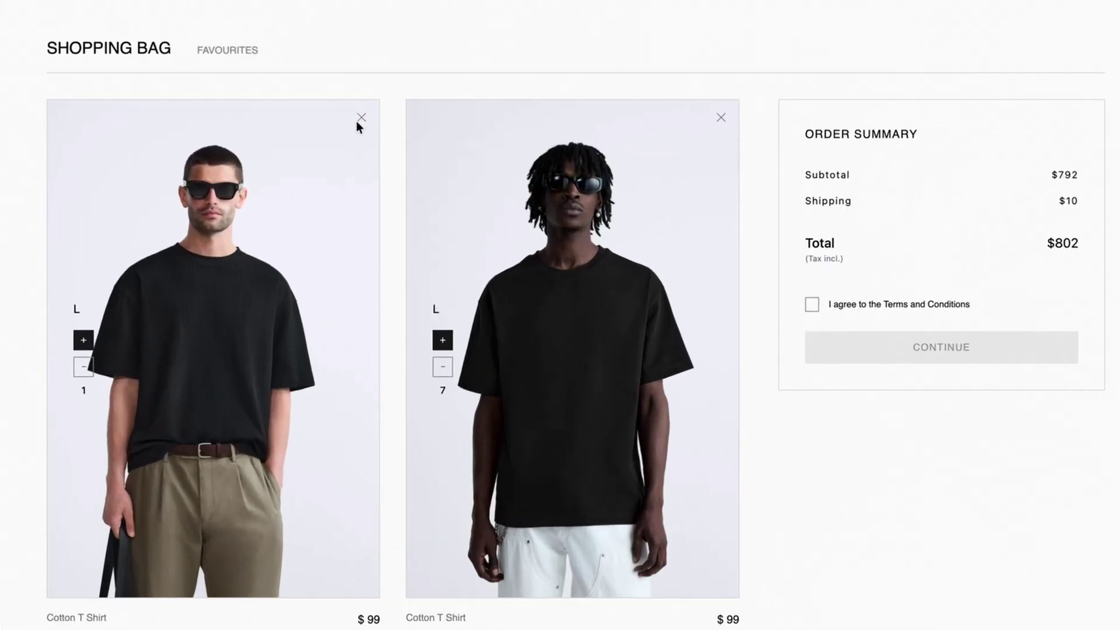
{"action": "left_click", "coordinate": [362, 117]}
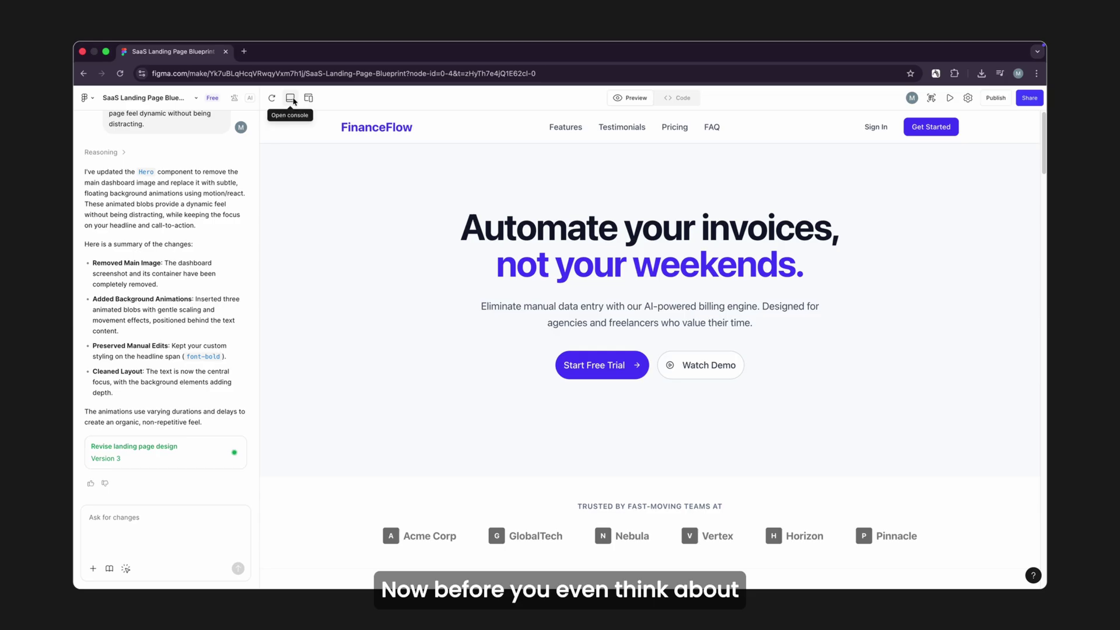
{"action": "left_click", "coordinate": [308, 98]}
{"action": "scroll", "coordinate": [653, 331], "scroll_direction": "down", "scroll_amount": 3}
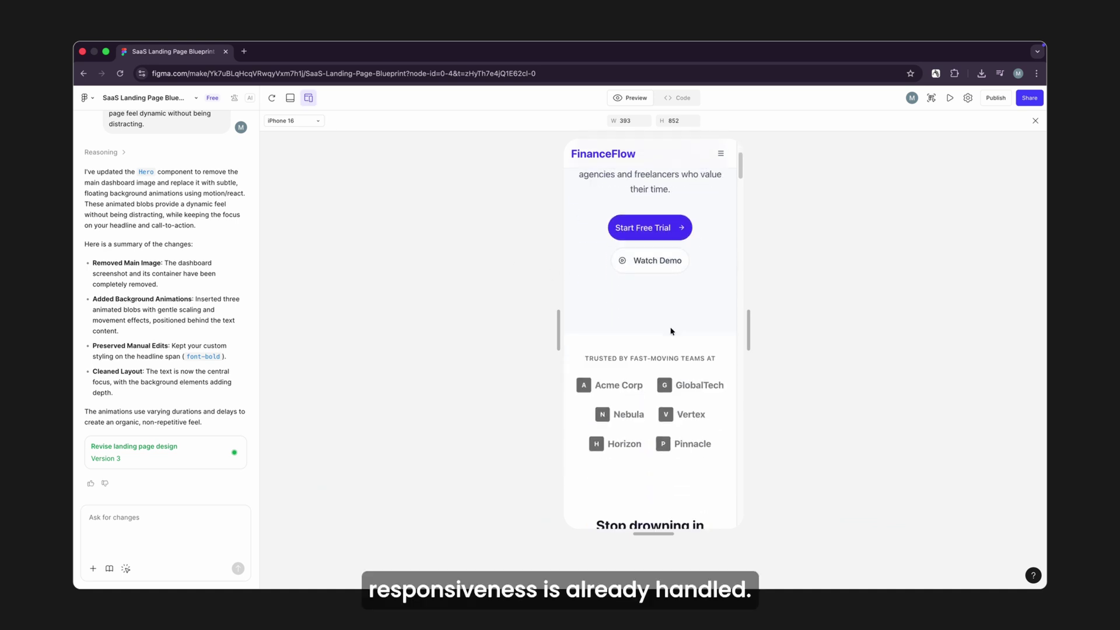
{"action": "scroll", "coordinate": [671, 331], "scroll_direction": "down", "scroll_amount": 5}
{"action": "scroll", "coordinate": [671, 331], "scroll_direction": "up", "scroll_amount": 10}
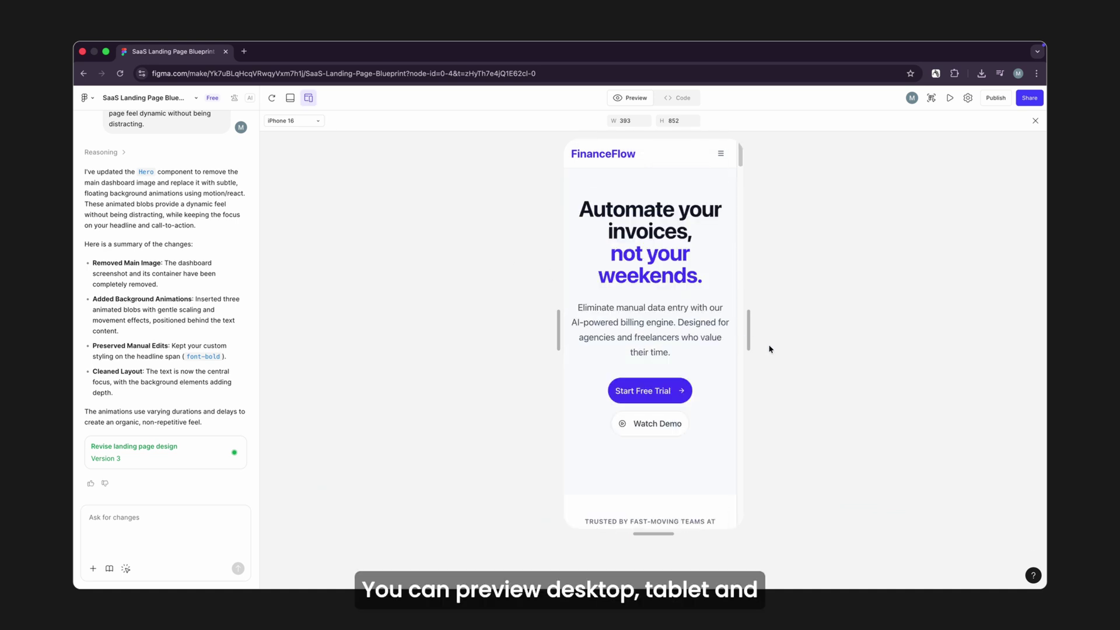
{"action": "mouse_move", "coordinate": [751, 334]}
{"action": "left_mouse_down"}
{"action": "mouse_move", "coordinate": [705, 335]}
{"action": "mouse_move", "coordinate": [979, 341]}
{"action": "left_mouse_up"}
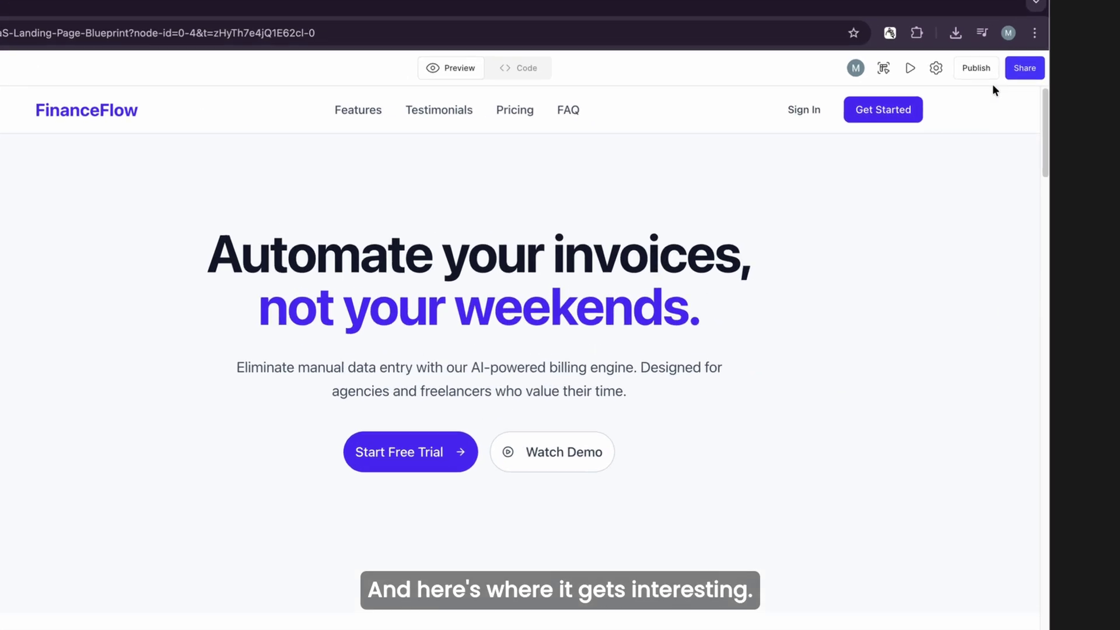
Publish the FinanceFlow page and open the live figma.site version.
{"action": "left_click", "coordinate": [977, 56]}
{"action": "left_click", "coordinate": [849, 551]}
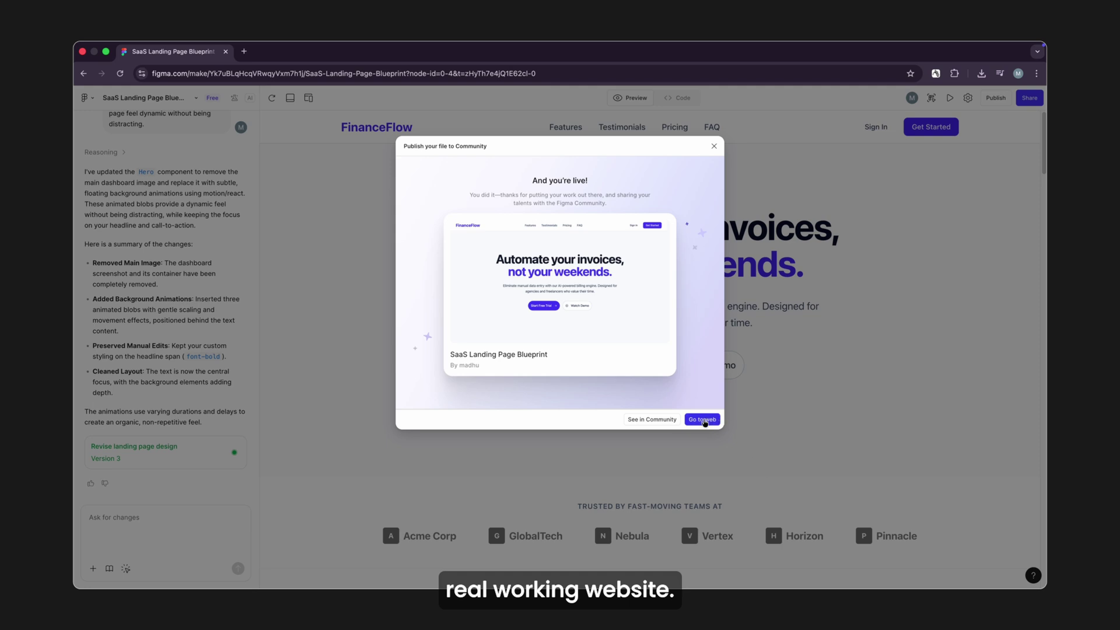
{"action": "left_click", "coordinate": [705, 421]}
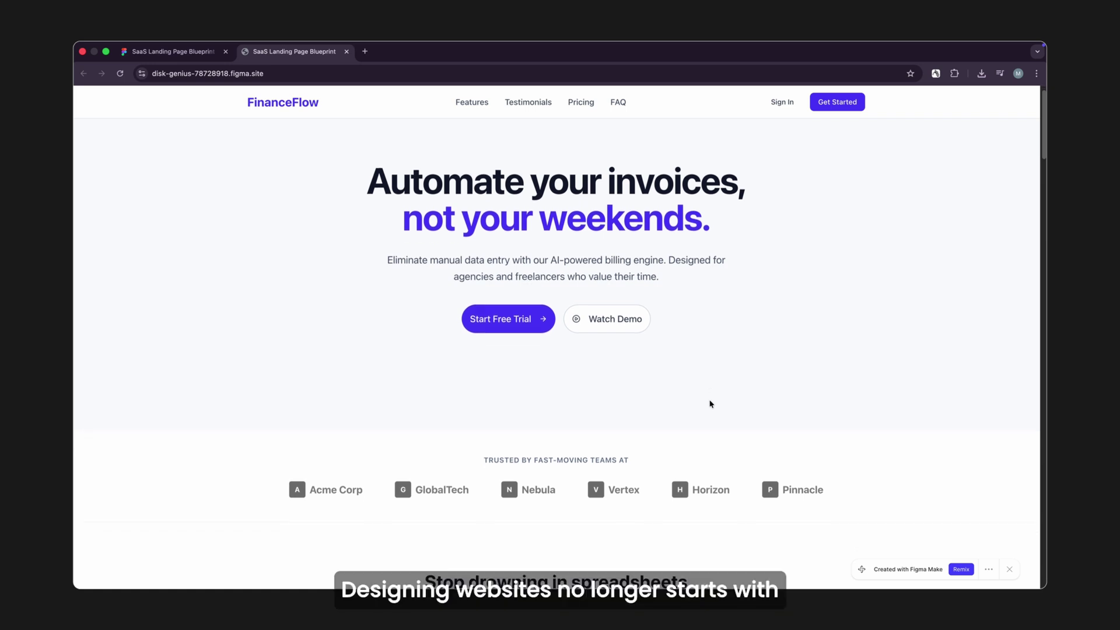
{"action": "scroll", "coordinate": [710, 403], "scroll_direction": "down", "scroll_amount": 4}
{"action": "scroll", "coordinate": [709, 404], "scroll_direction": "down", "scroll_amount": 4}
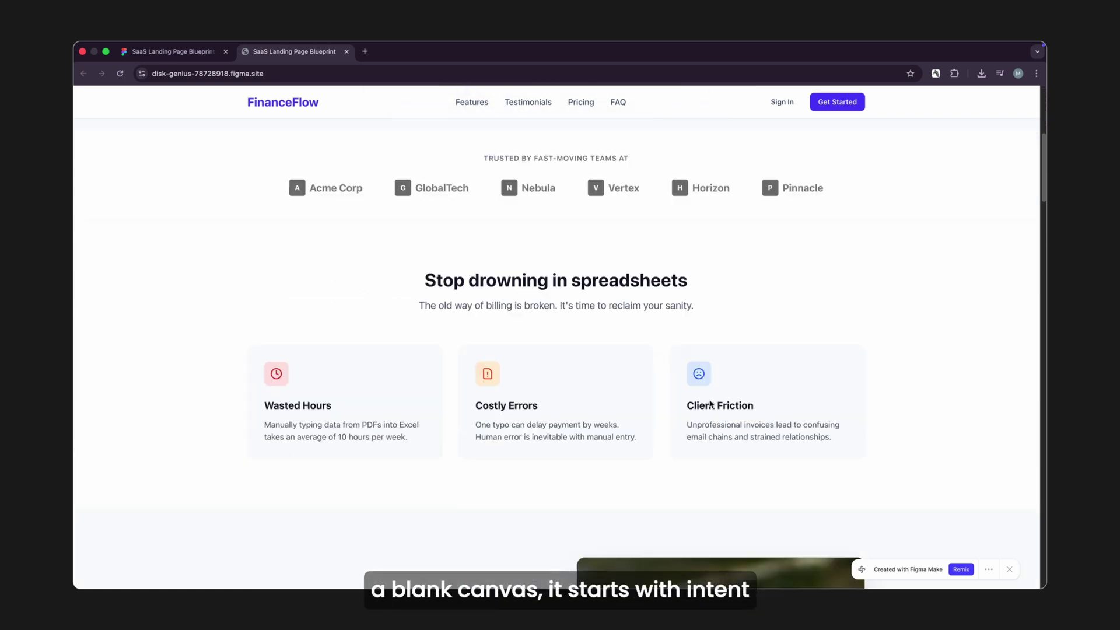
{"action": "scroll", "coordinate": [709, 403], "scroll_direction": "down", "scroll_amount": 4}
{"action": "scroll", "coordinate": [710, 403], "scroll_direction": "down", "scroll_amount": 4}
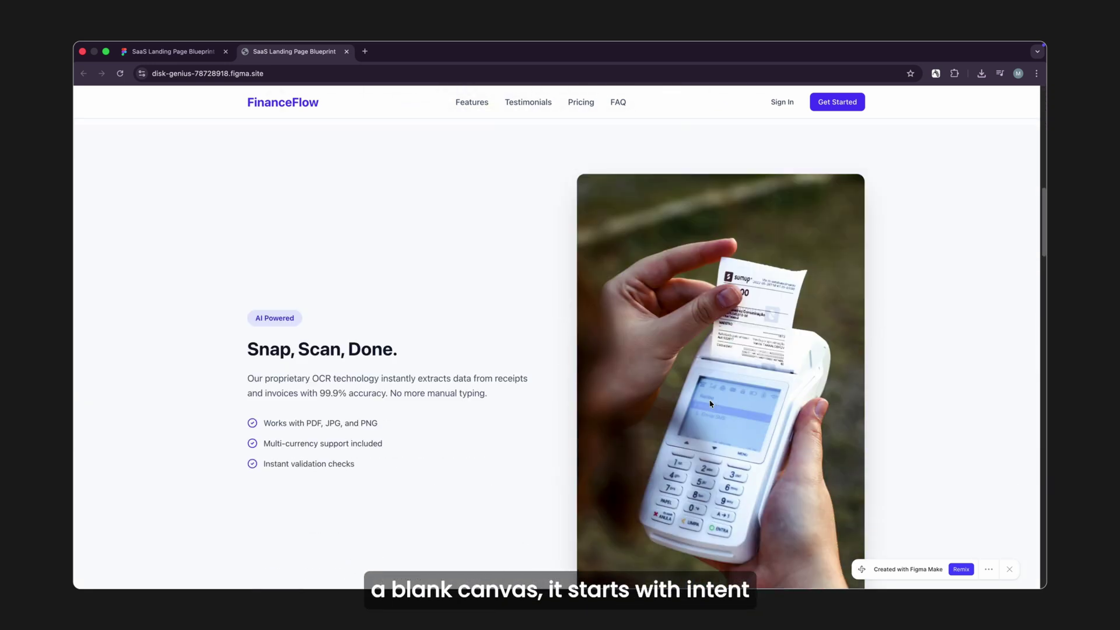
{"action": "scroll", "coordinate": [710, 403], "scroll_direction": "down", "scroll_amount": 6}
{"action": "scroll", "coordinate": [710, 403], "scroll_direction": "down", "scroll_amount": 4}
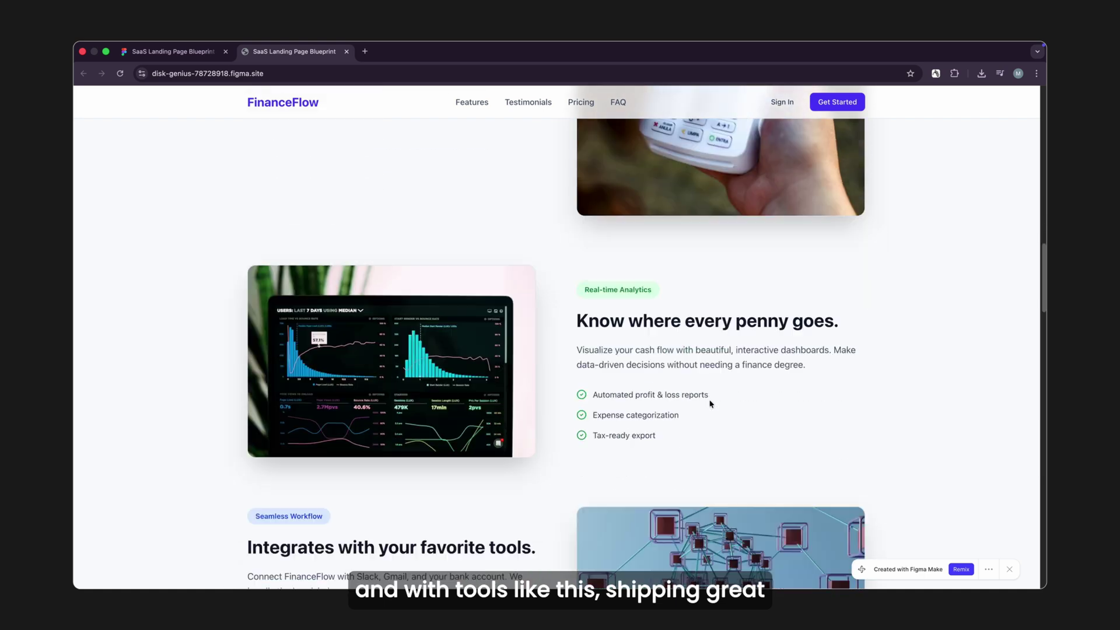
{"action": "scroll", "coordinate": [709, 403], "scroll_direction": "down", "scroll_amount": 4}
{"action": "scroll", "coordinate": [710, 403], "scroll_direction": "down", "scroll_amount": 5}
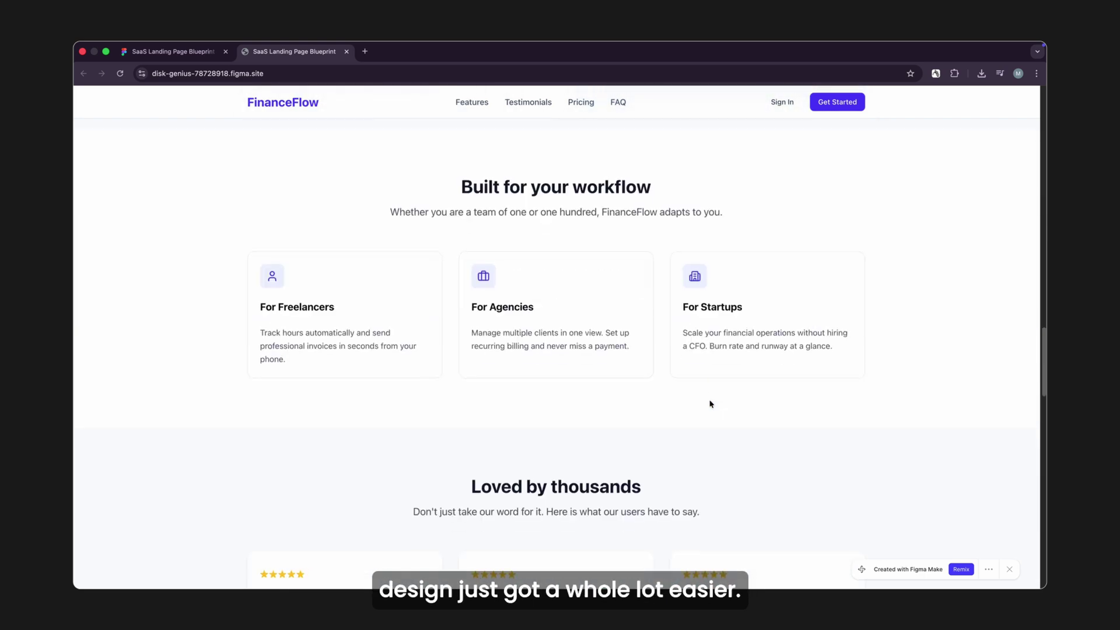